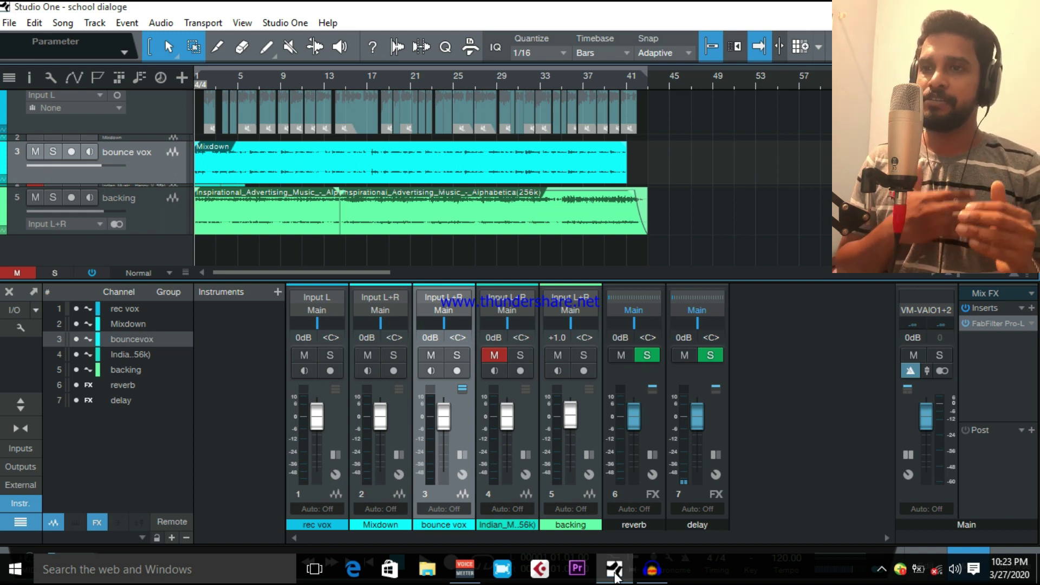
Step: Switch to Studio One and apply Bounce Selection to two separate clips on the rec vox track
left_click(614, 570)
scroll(416, 179, "up", 2)
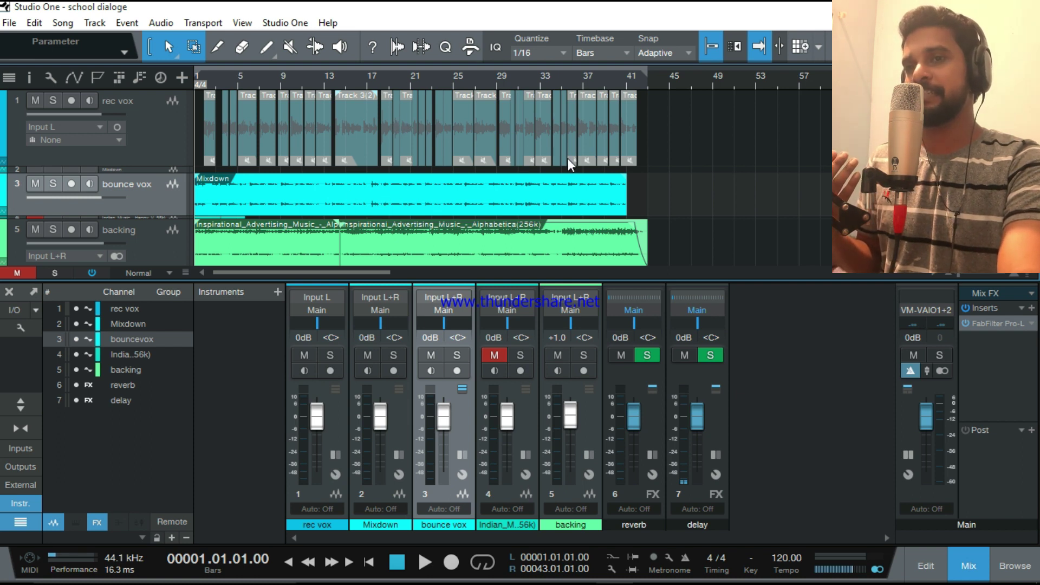
left_click(616, 115)
right_click(616, 115)
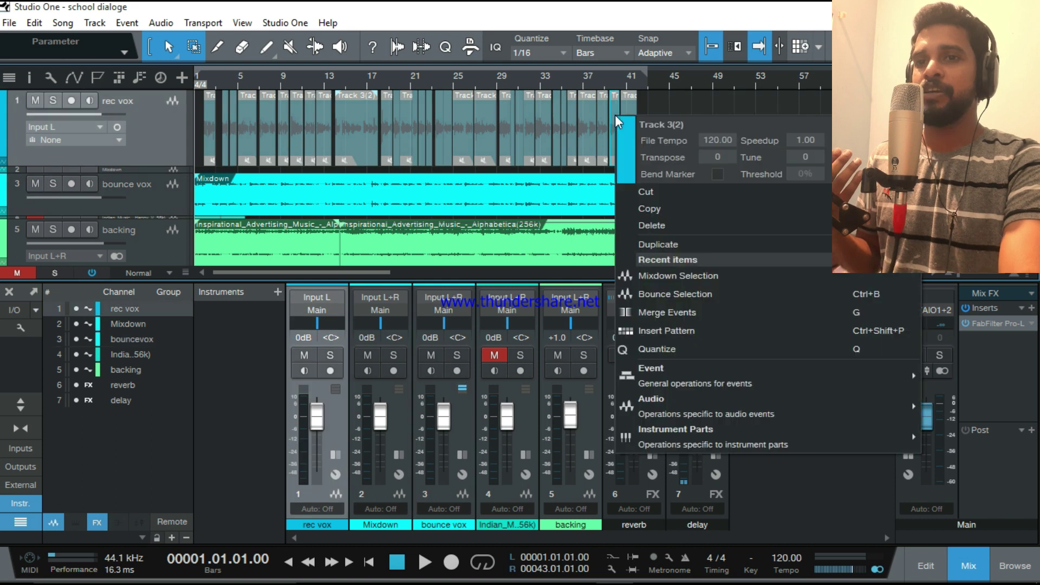
left_click(660, 301)
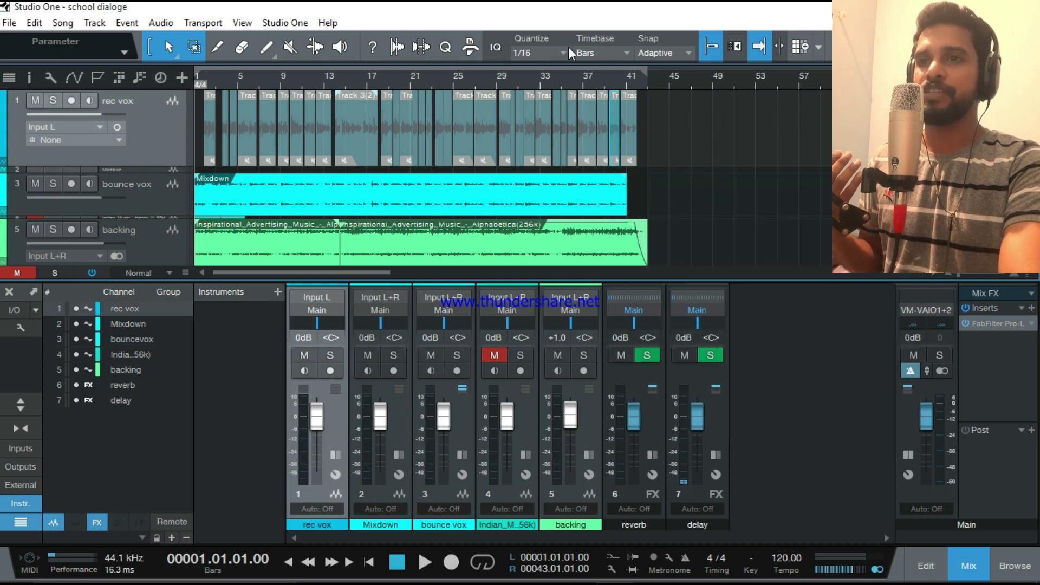
right_click(483, 131)
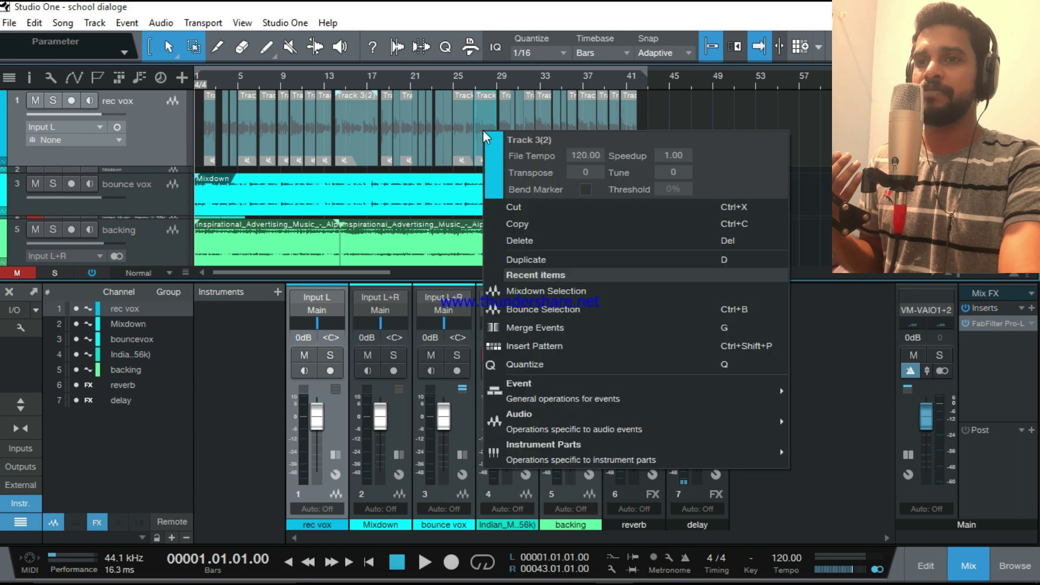
left_click(545, 309)
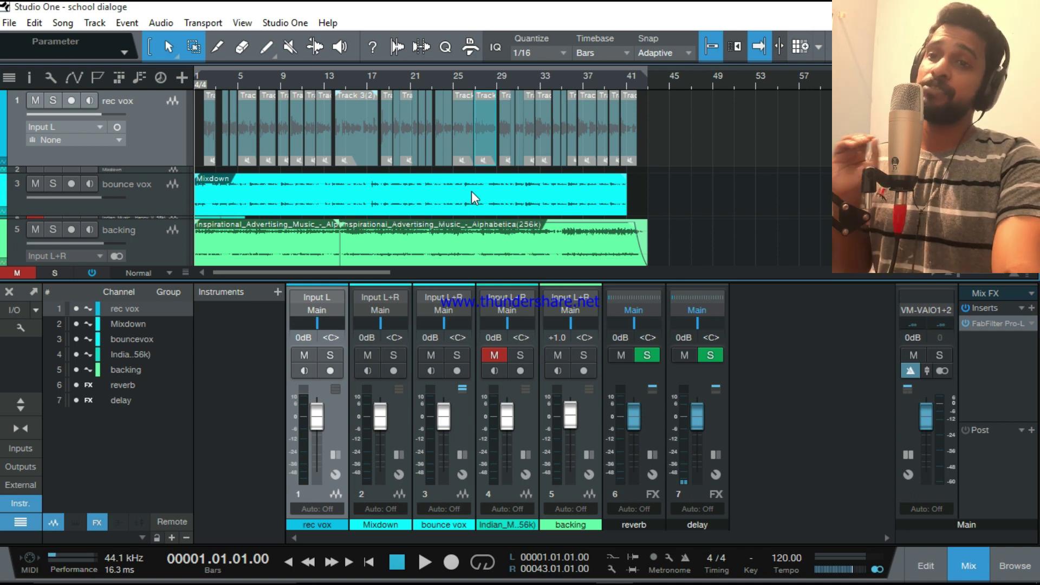
Step: Play the song through to preview the mix, and expand the bounce vox channel to show its inserts and sends
key("space")
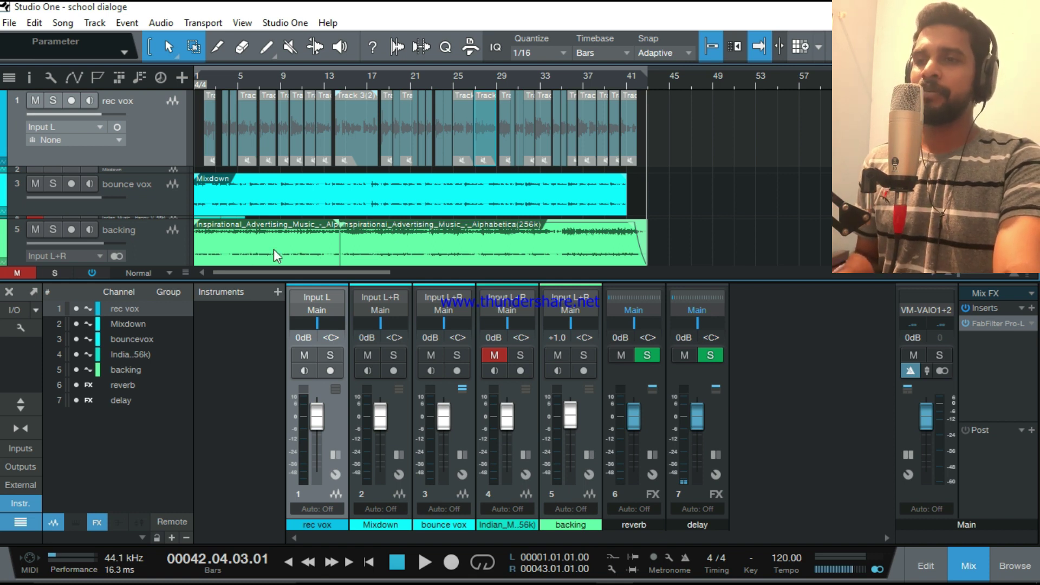
left_click(177, 201)
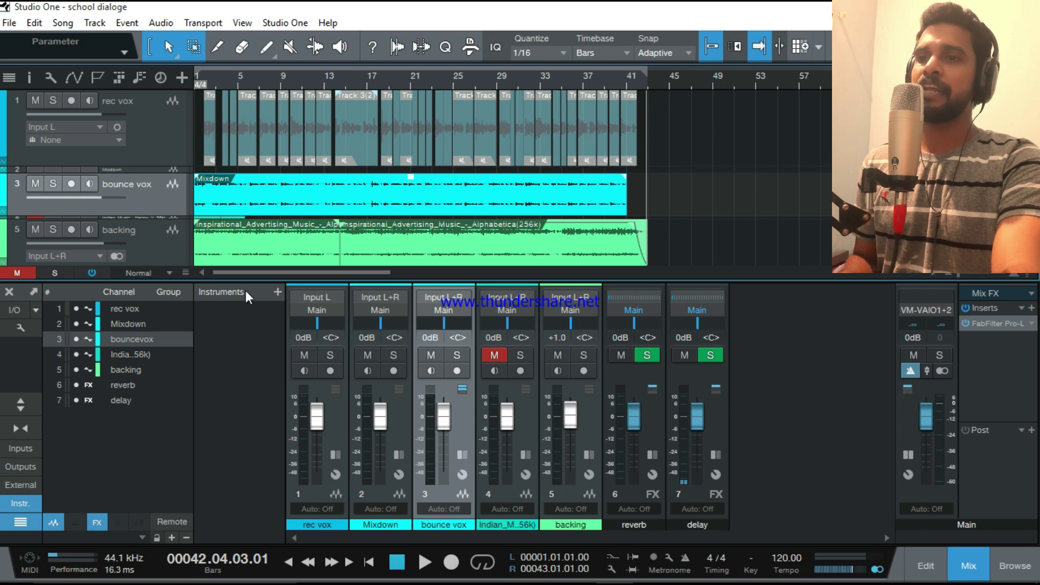
left_click(463, 453)
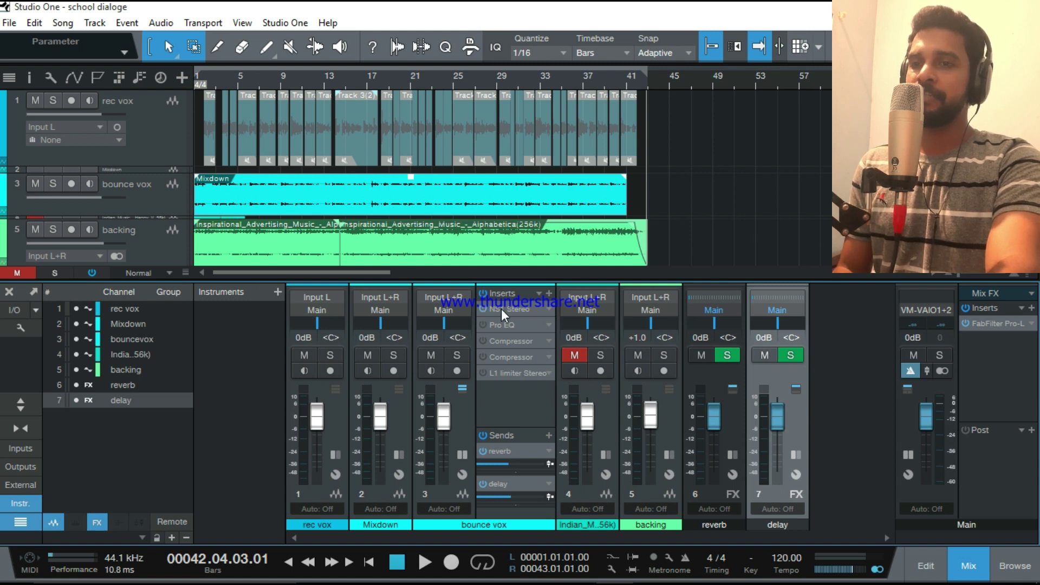
Step: Review the NS1 noise suppressor on the bounce vox channel, auditioning the voice with the backing track muted
left_click(502, 308)
left_click_drag(436, 63, 477, 65)
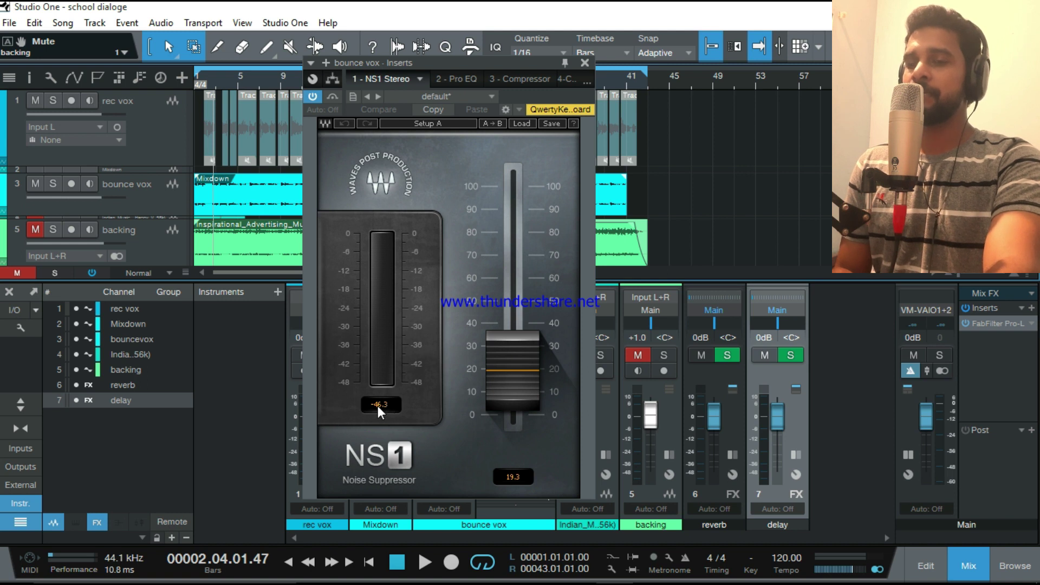
key("space")
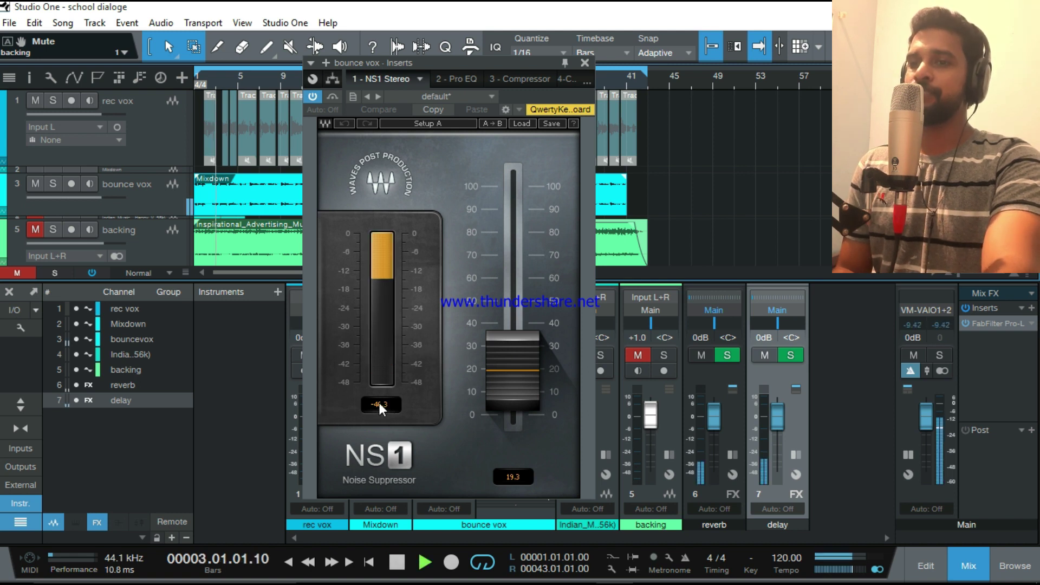
key("space")
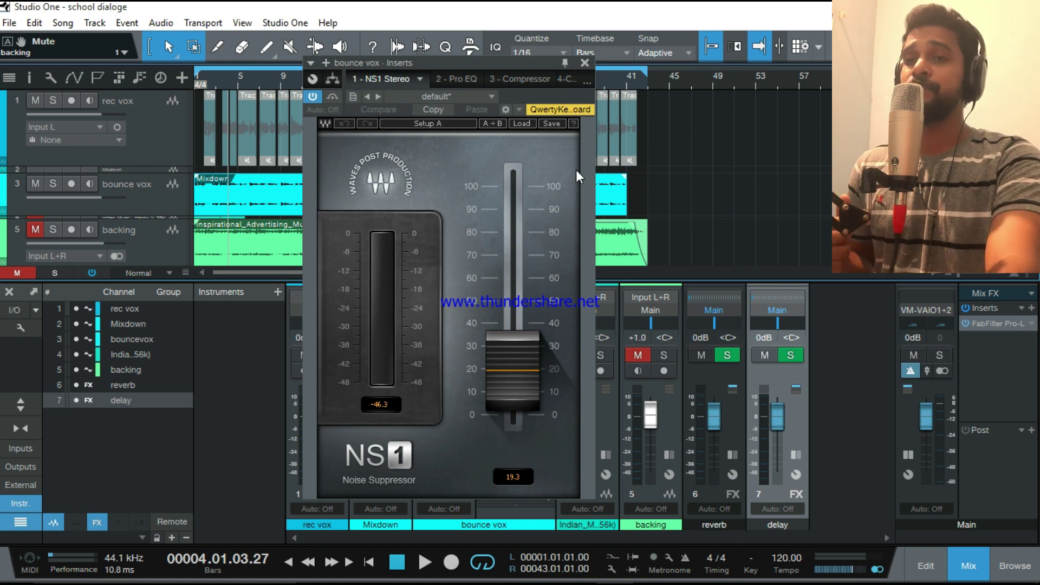
left_click(585, 62)
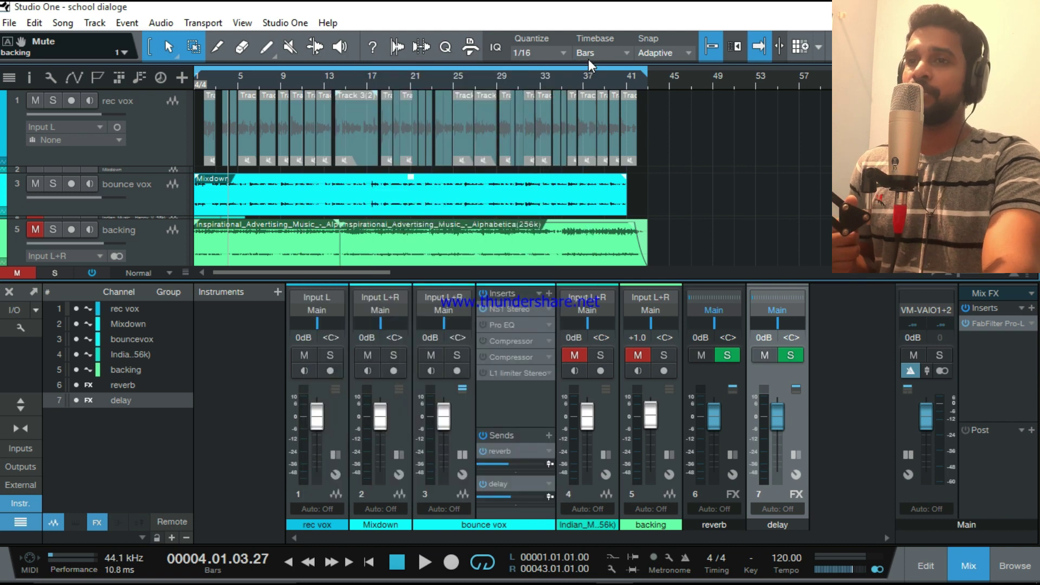
Step: Enable the Pro EQ and the first Compressor on the bounce vox channel and inspect their settings
left_click(482, 325)
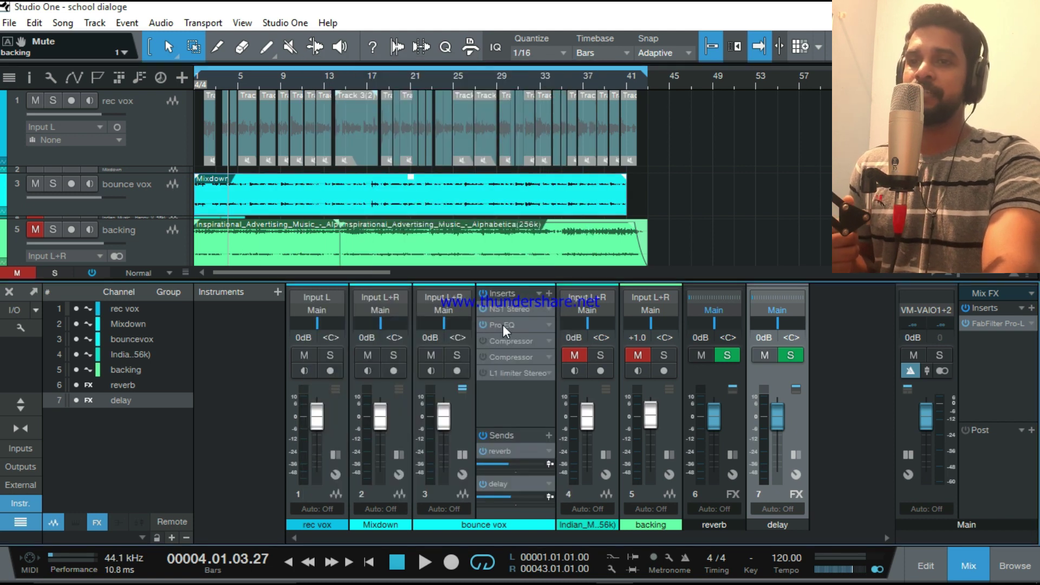
left_click(503, 324)
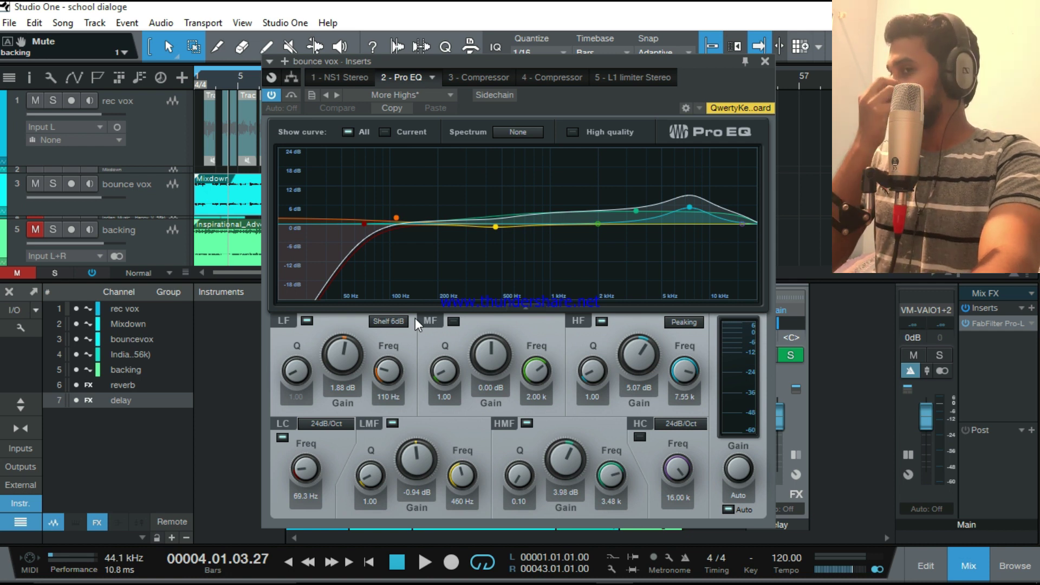
left_click(481, 78)
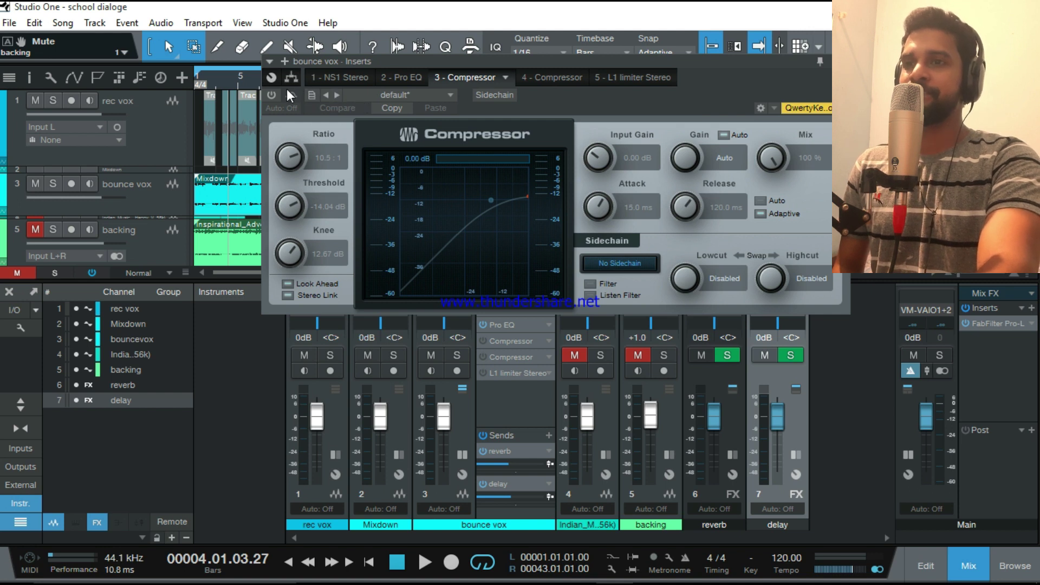
left_click(273, 96)
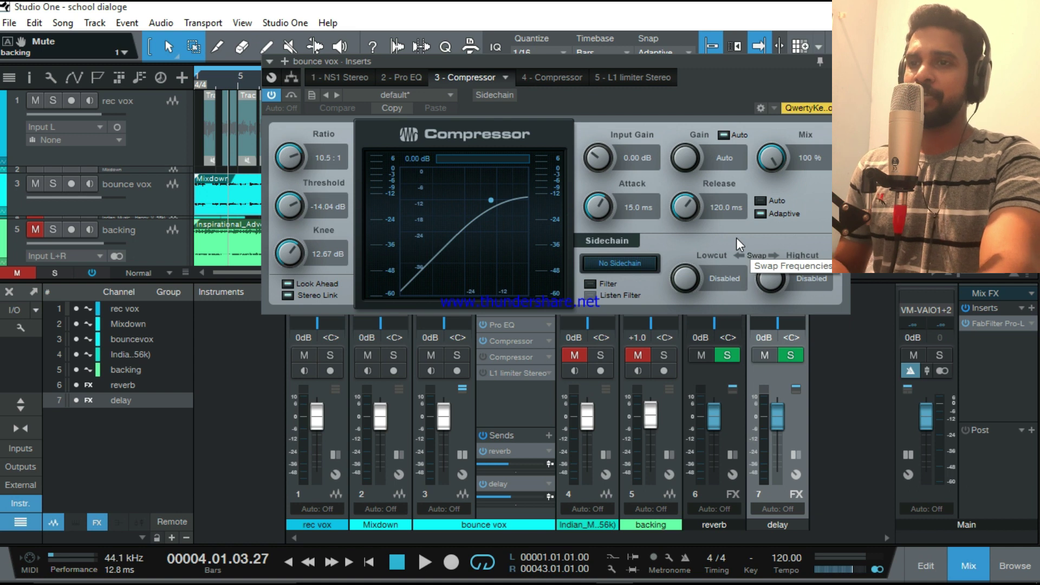
Step: Audition the voice with the first Compressor bypassed and active to compare the difference
key("space")
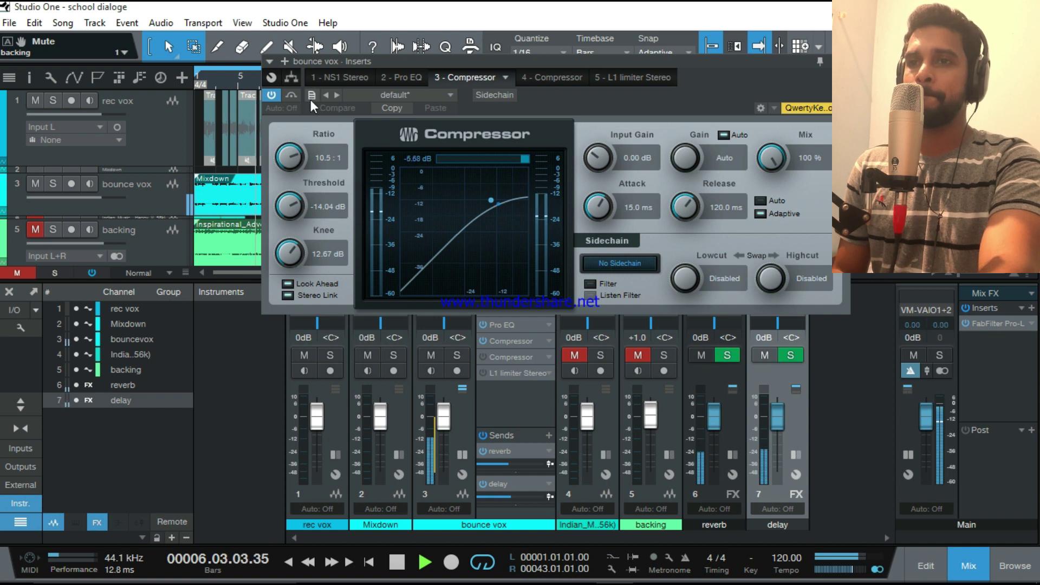
left_click(271, 95)
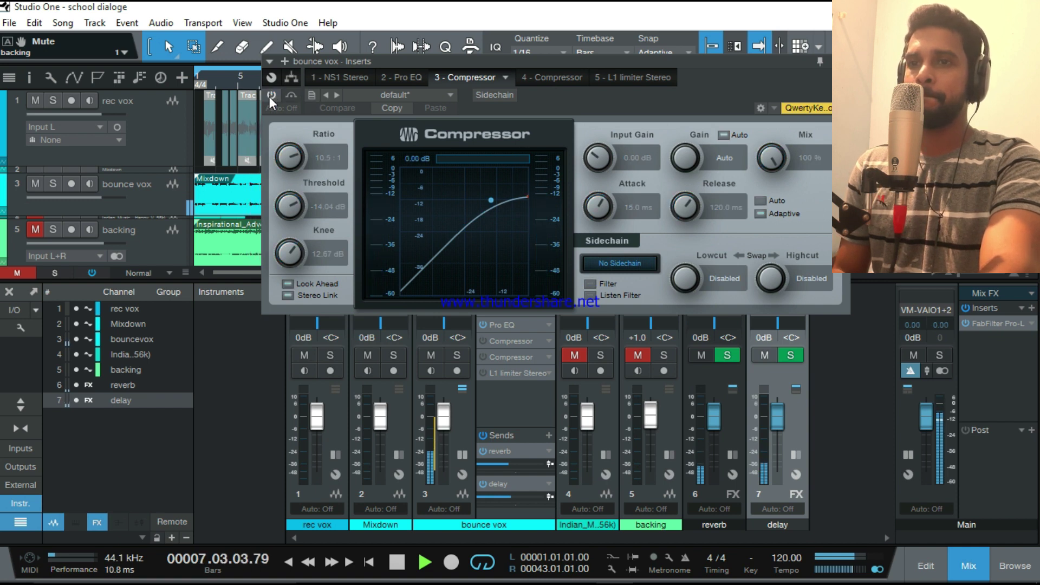
left_click(270, 99)
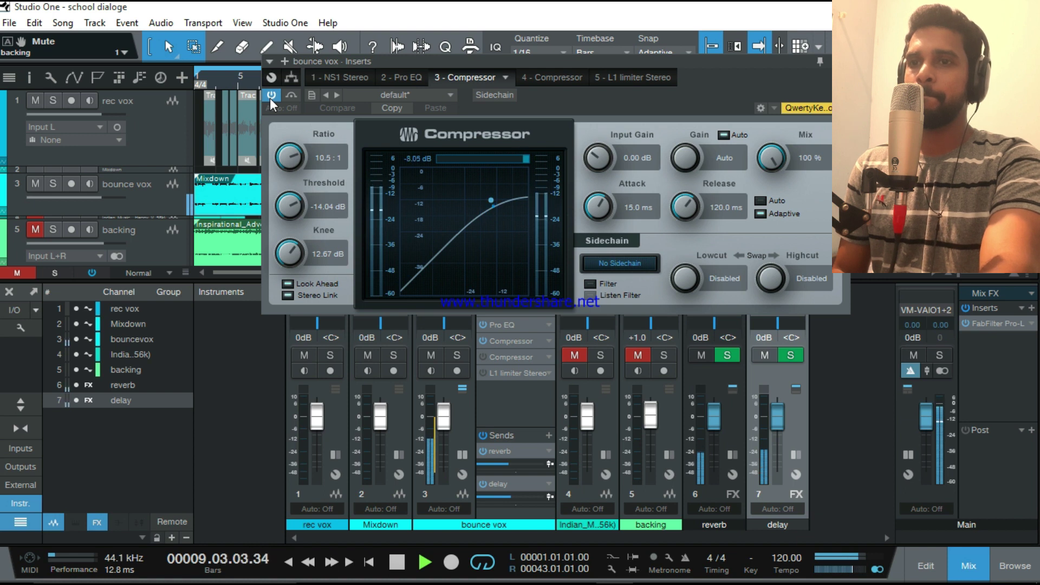
key("space")
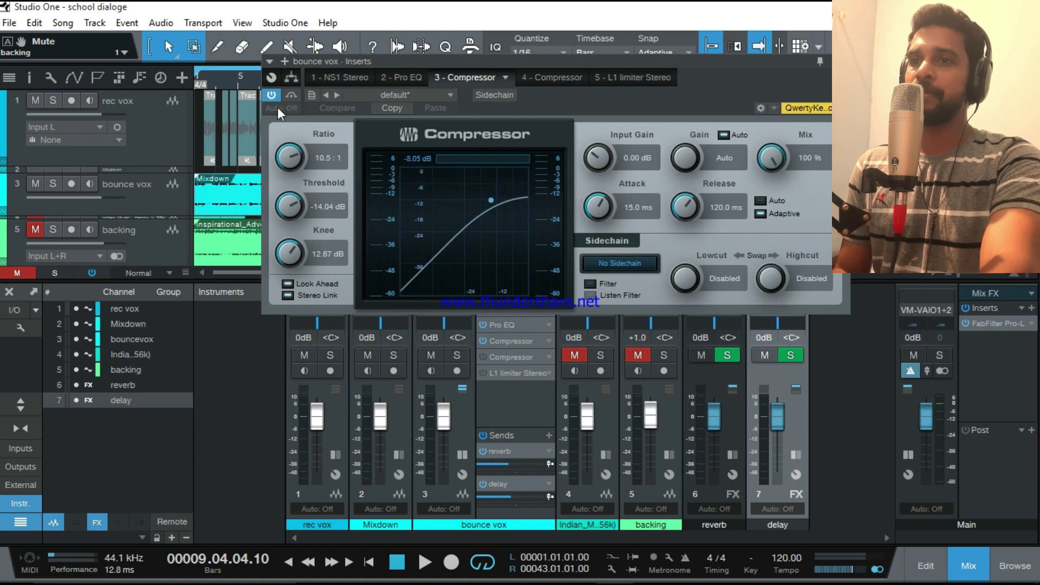
key("space")
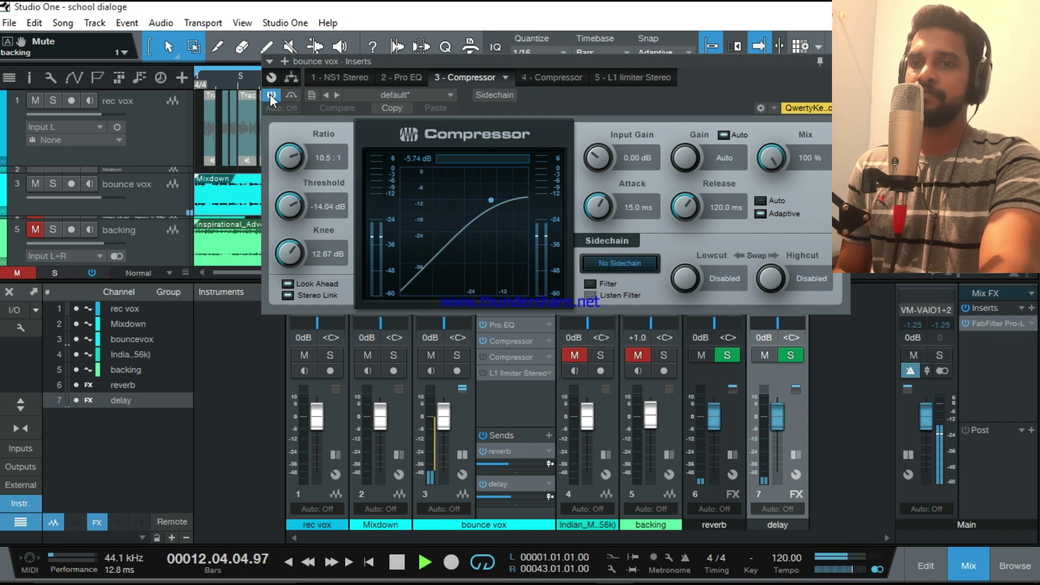
key("space")
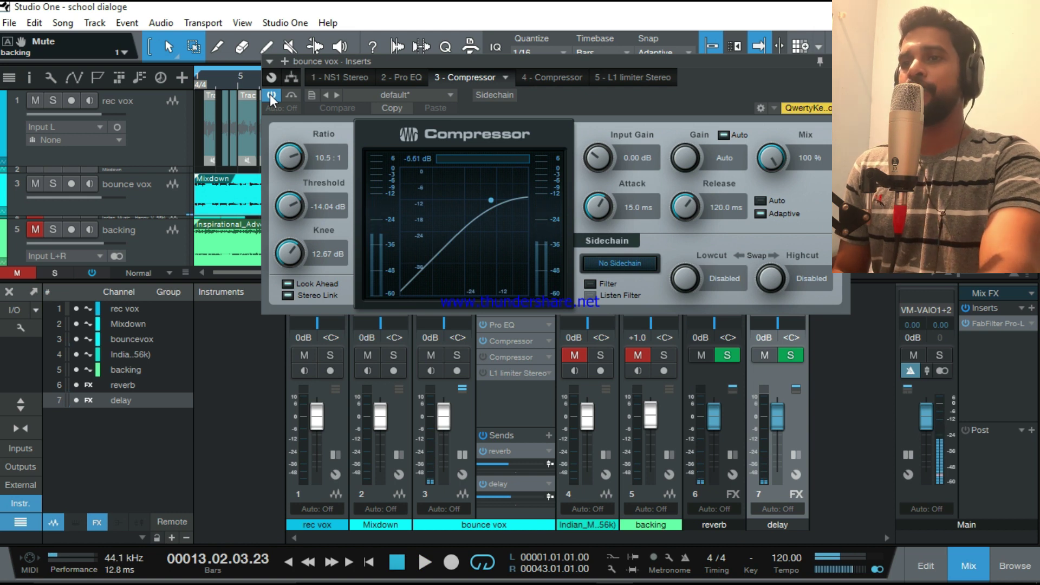
Step: Enable the second Compressor on the bounce vox channel during playback and listen to its effect
left_click(405, 77)
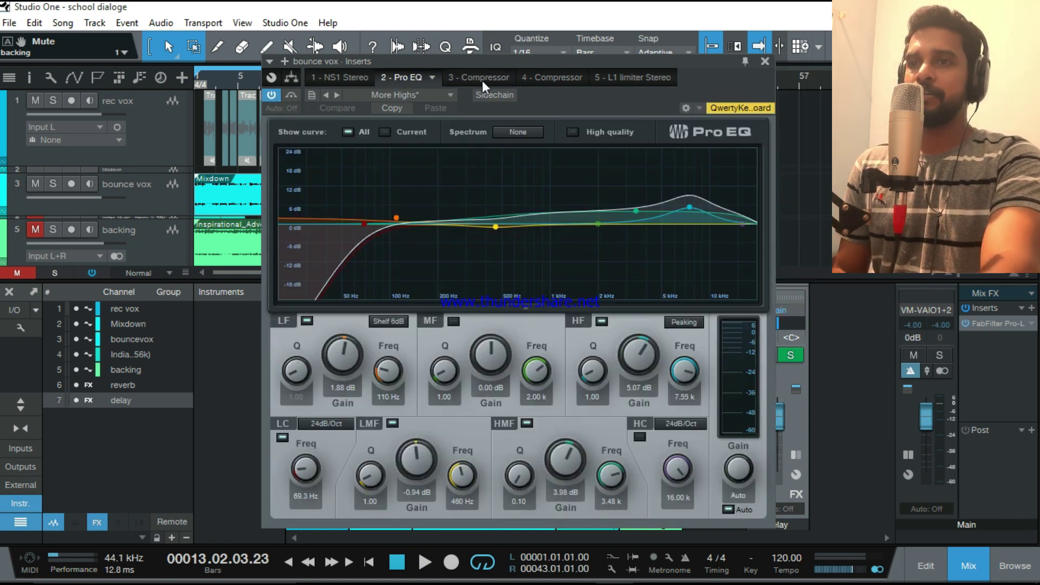
left_click(534, 80)
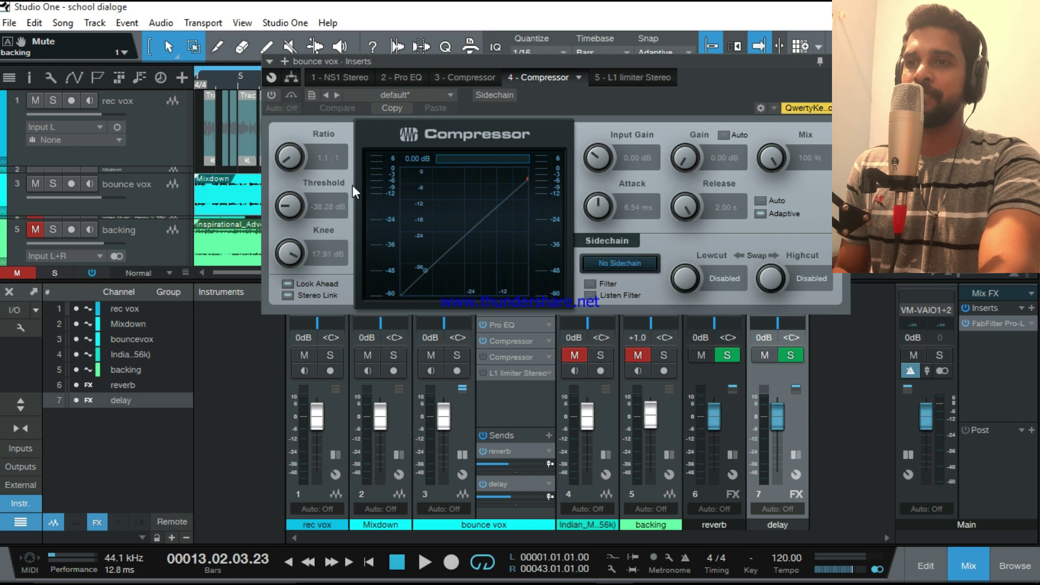
key("space")
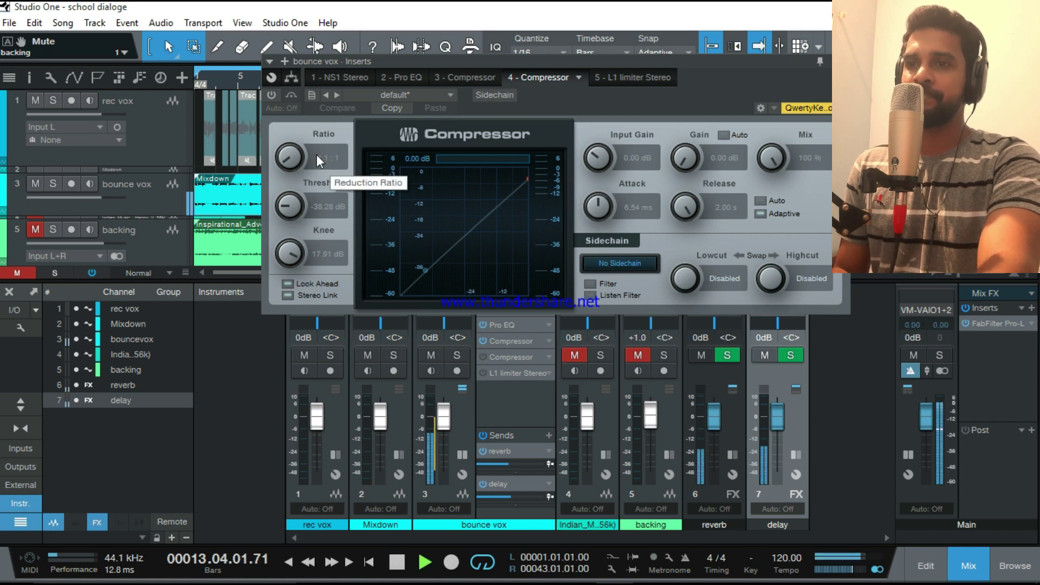
left_click(272, 96)
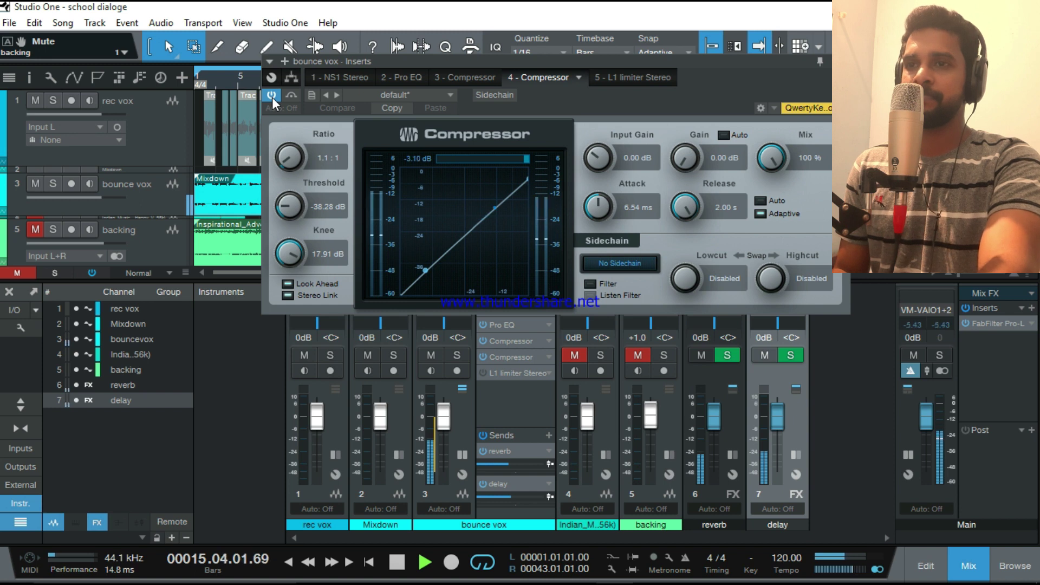
key("space")
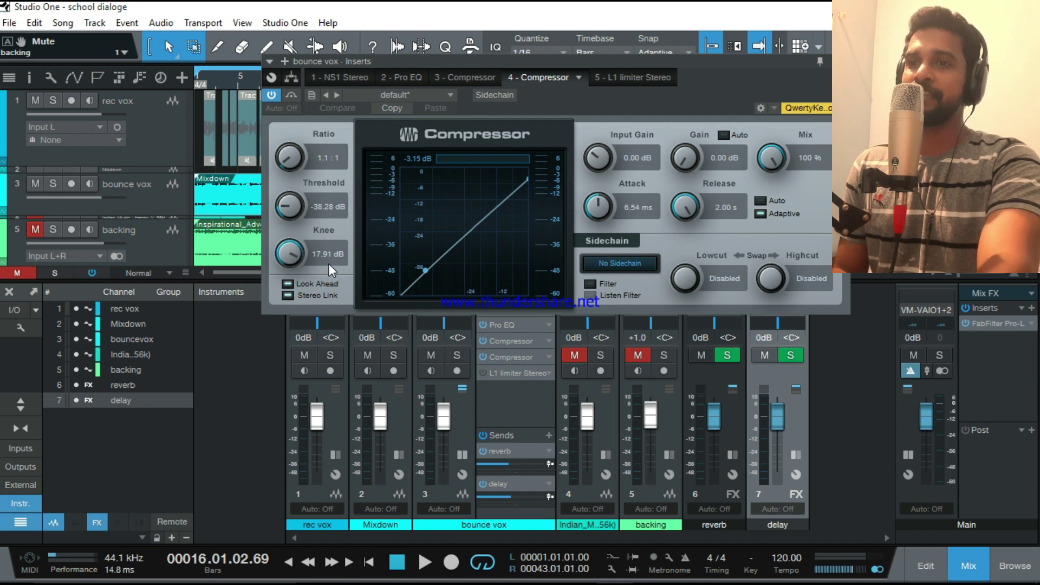
Step: Enable the L1 limiter on the bounce vox channel, audition the voice through it, and close the inserts window
left_click(632, 76)
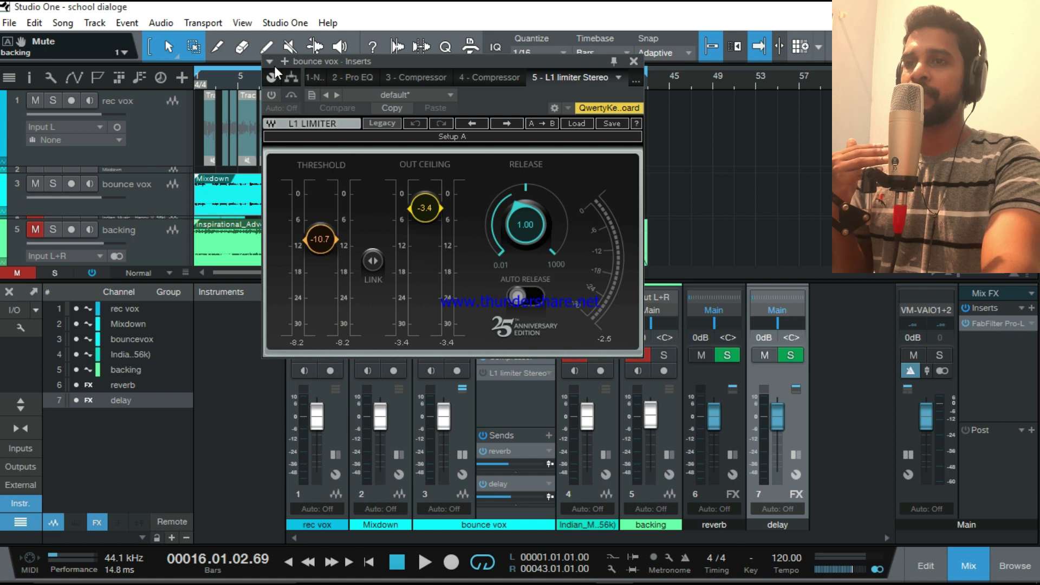
key("space")
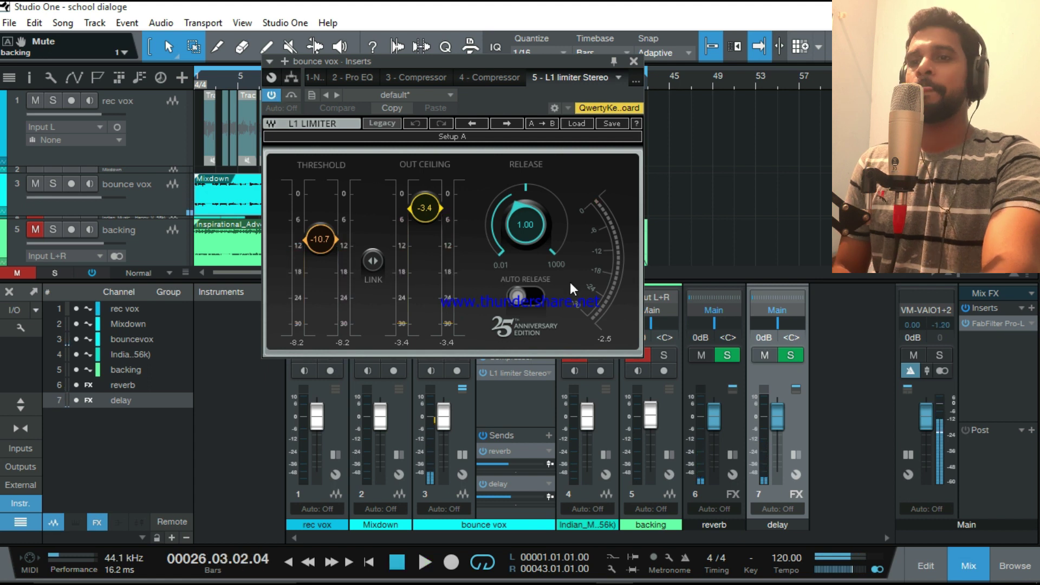
left_click(634, 62)
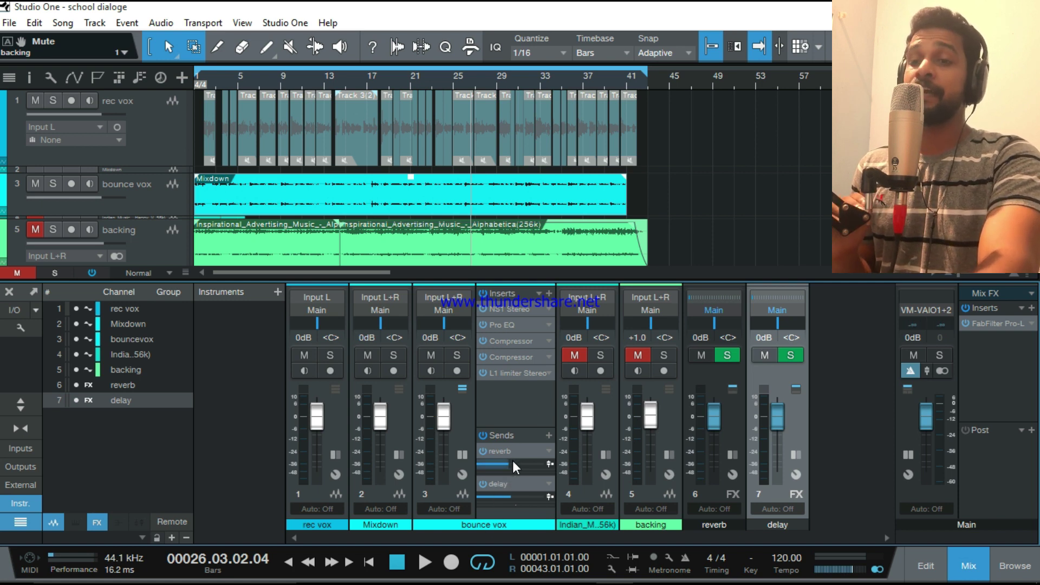
Step: Expand the reverb FX channel, enable its inserts, and open the ValhallaVintageVerb settings
mouse_move(507, 465)
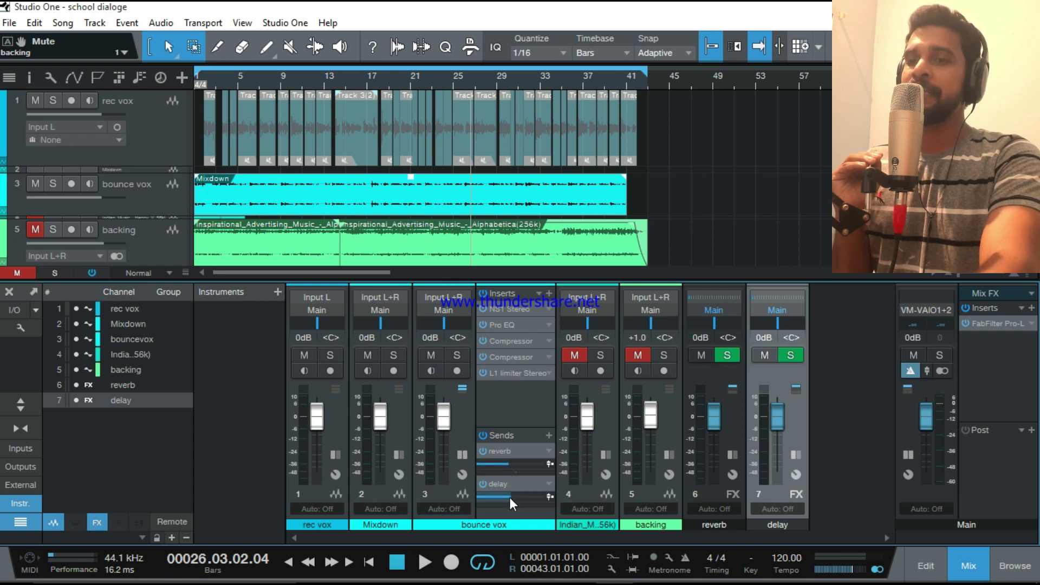
mouse_move(509, 498)
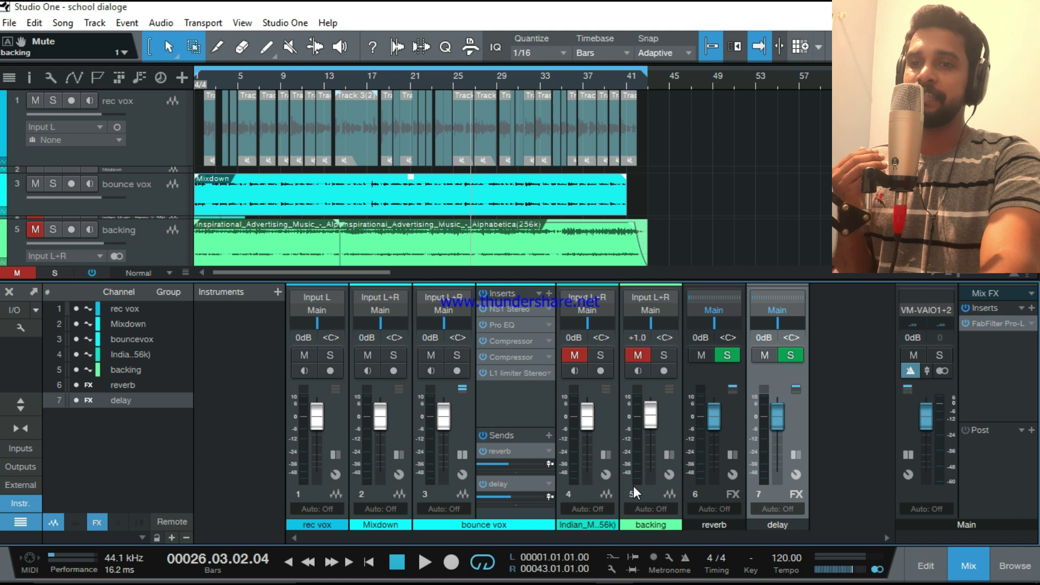
left_click(737, 406)
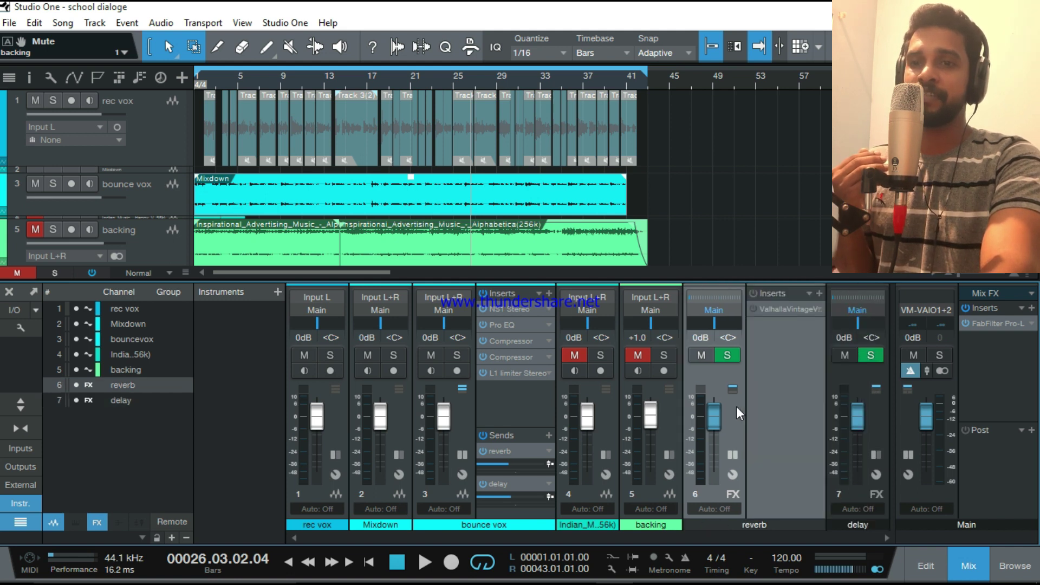
left_click(754, 293)
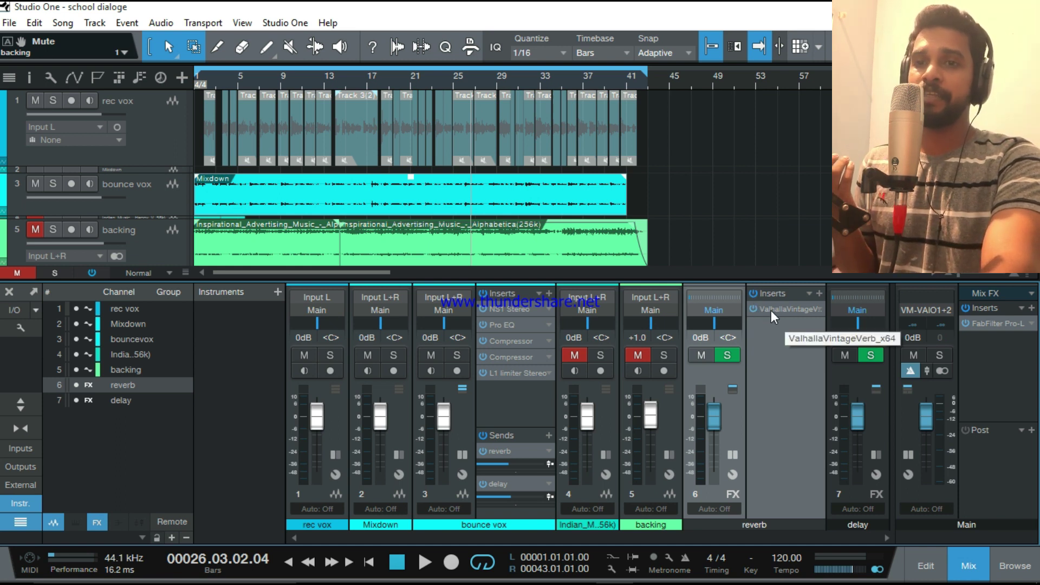
left_click(772, 311)
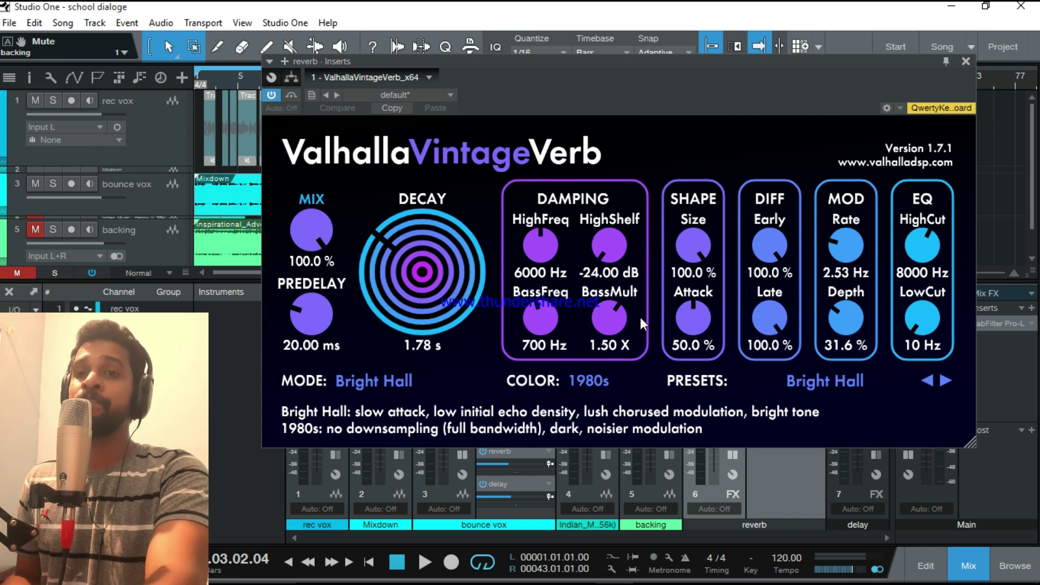
Step: Close the reverb settings, audition the voice with the reverb active, and collapse the reverb FX channel
key("Escape")
key("space")
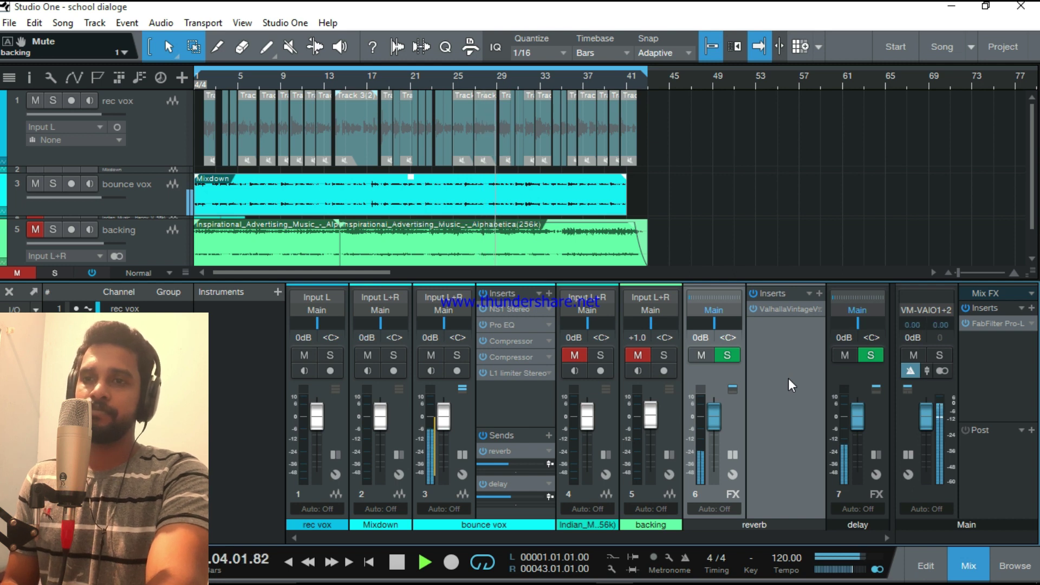
key("space")
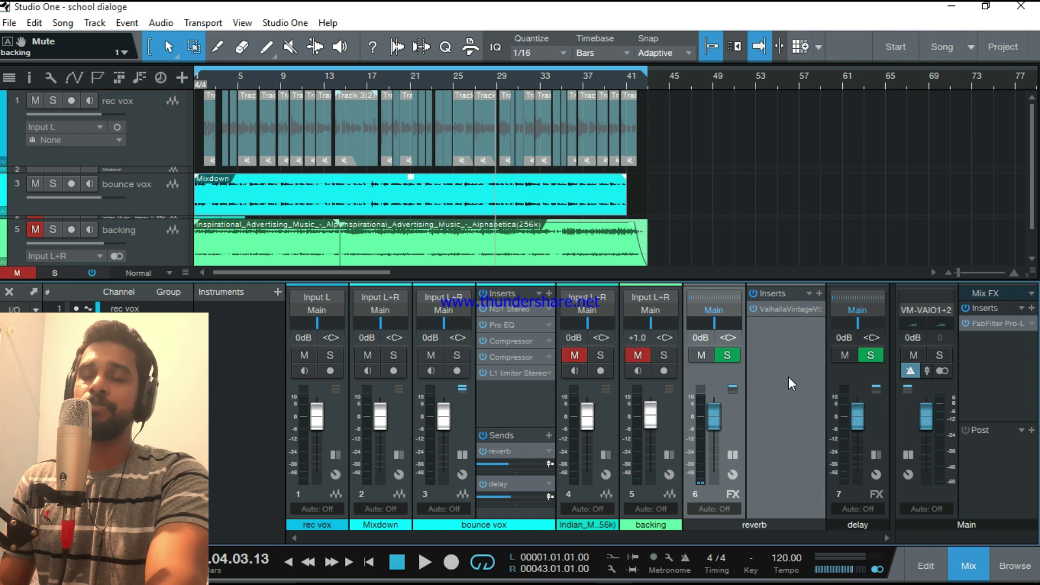
left_click(788, 376)
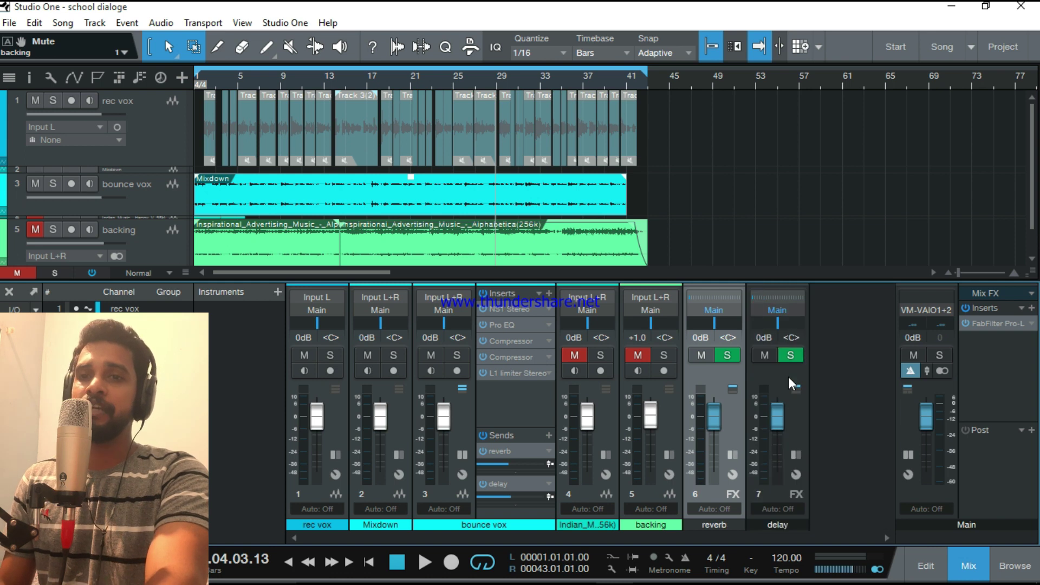
Step: Expand the delay FX channel, enable its ValhallaDelay and Pro EQ inserts, and review both effects' settings
left_click(799, 412)
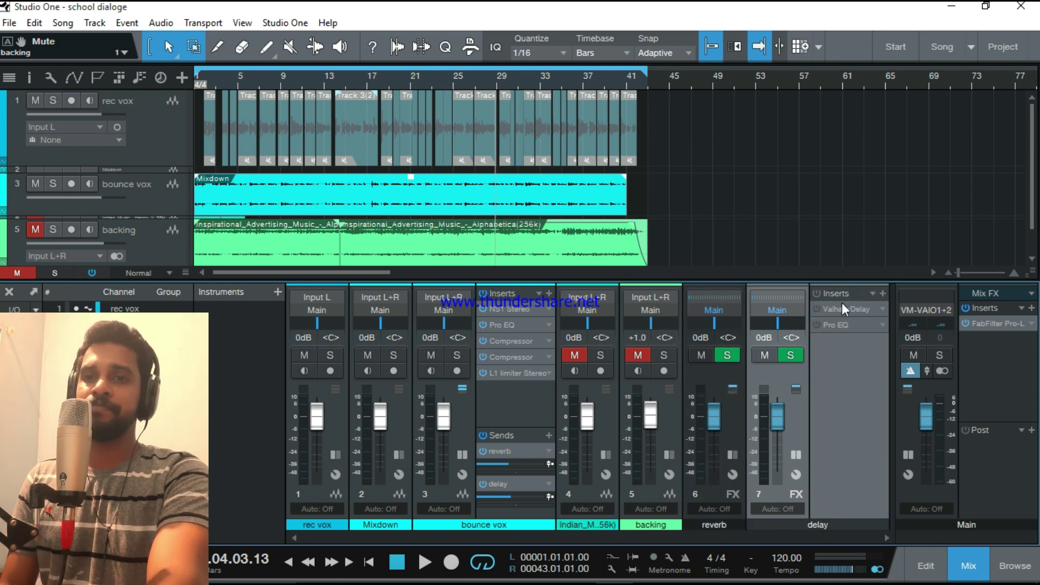
left_click(816, 308)
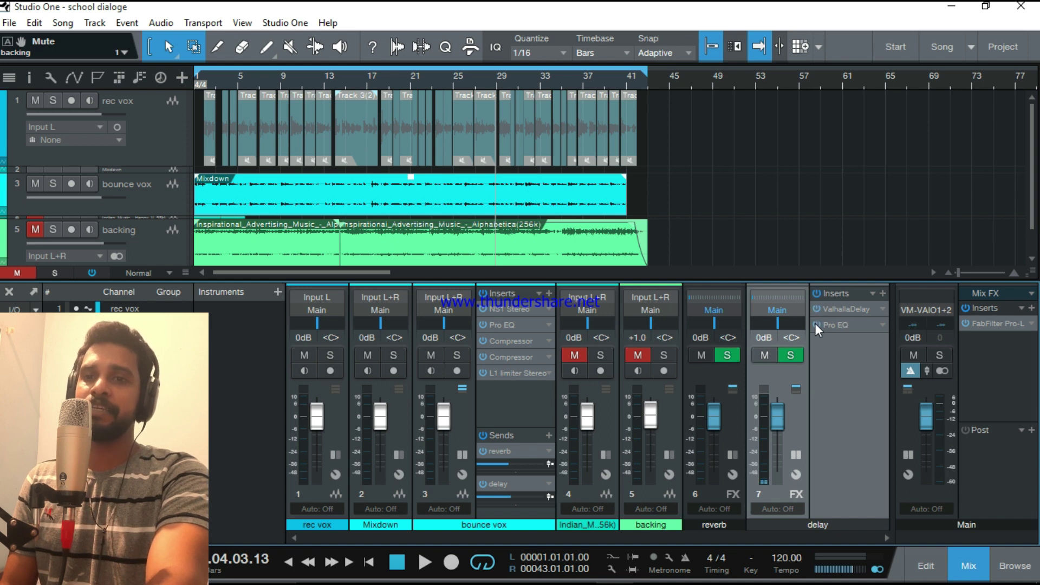
left_click(849, 310)
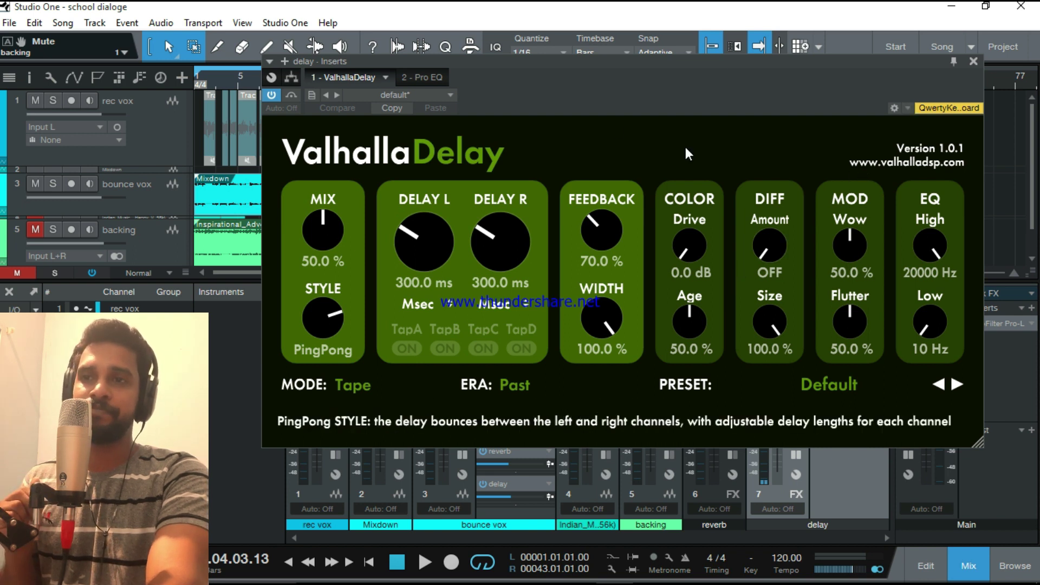
left_click(432, 77)
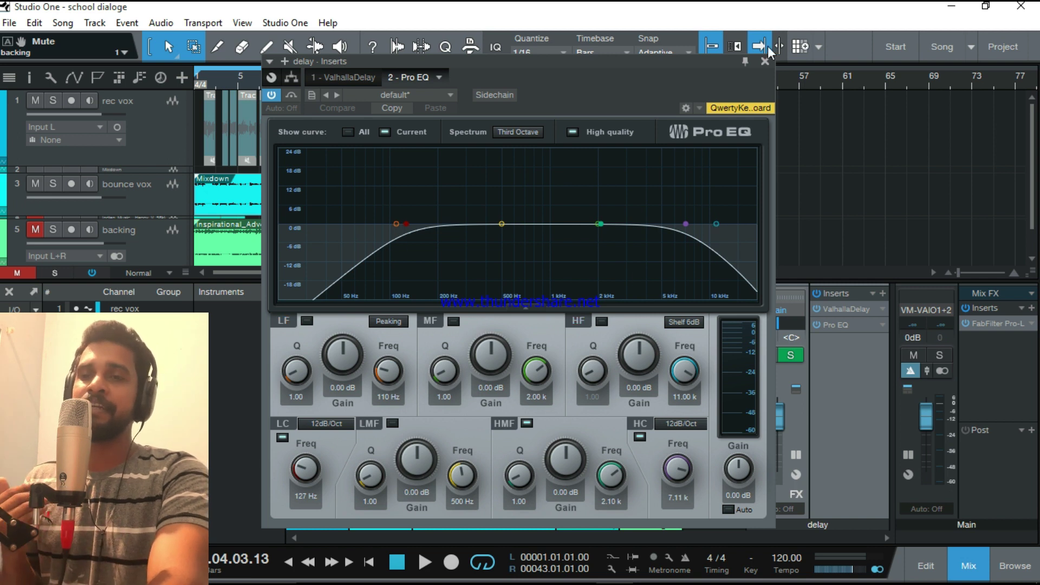
left_click(765, 61)
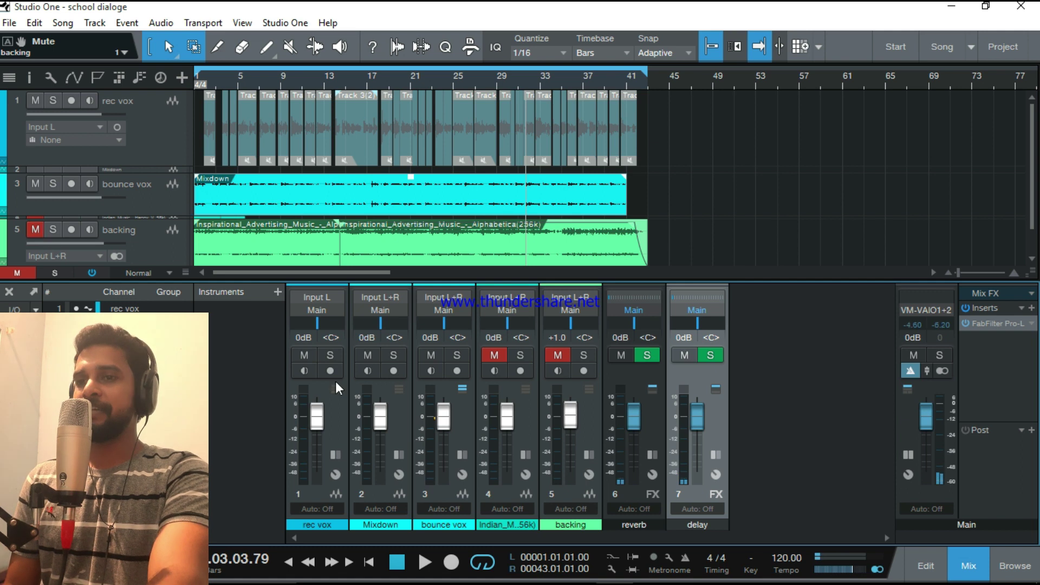
Step: Unmute the backing channel and audition the voice together with the music from near the start of the song
left_click(557, 355)
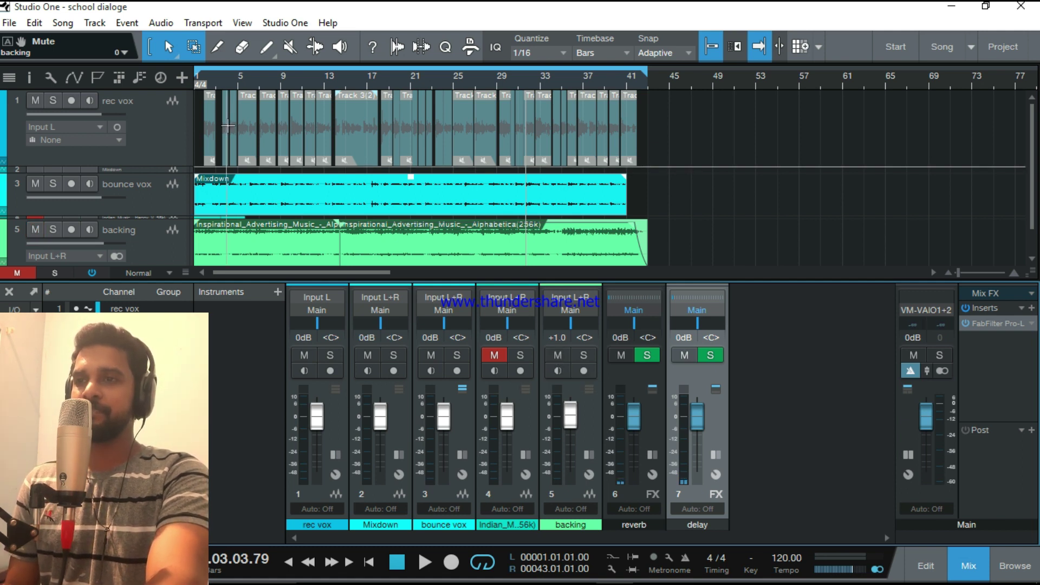
left_click(210, 79)
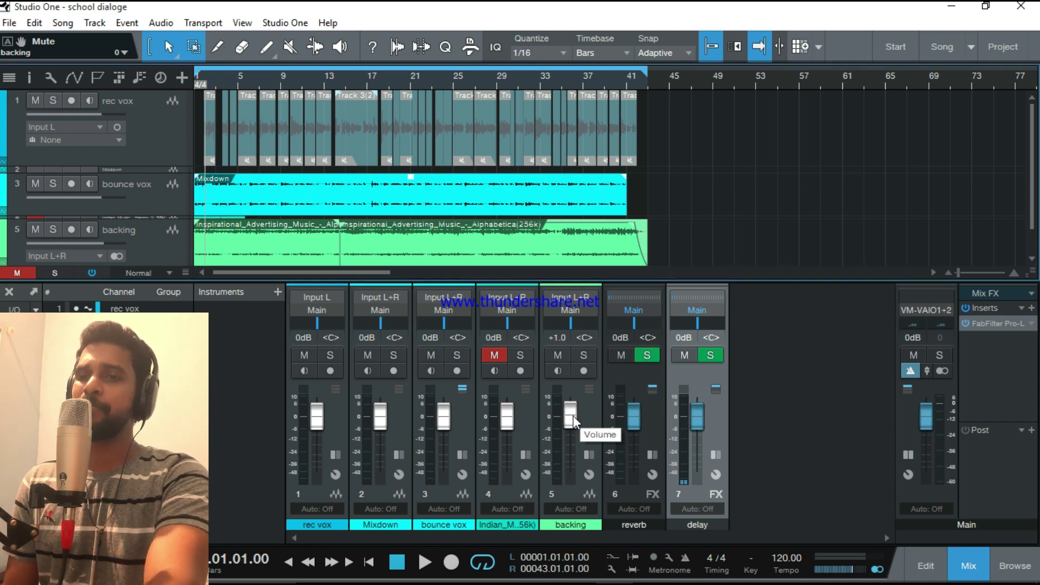
key("space")
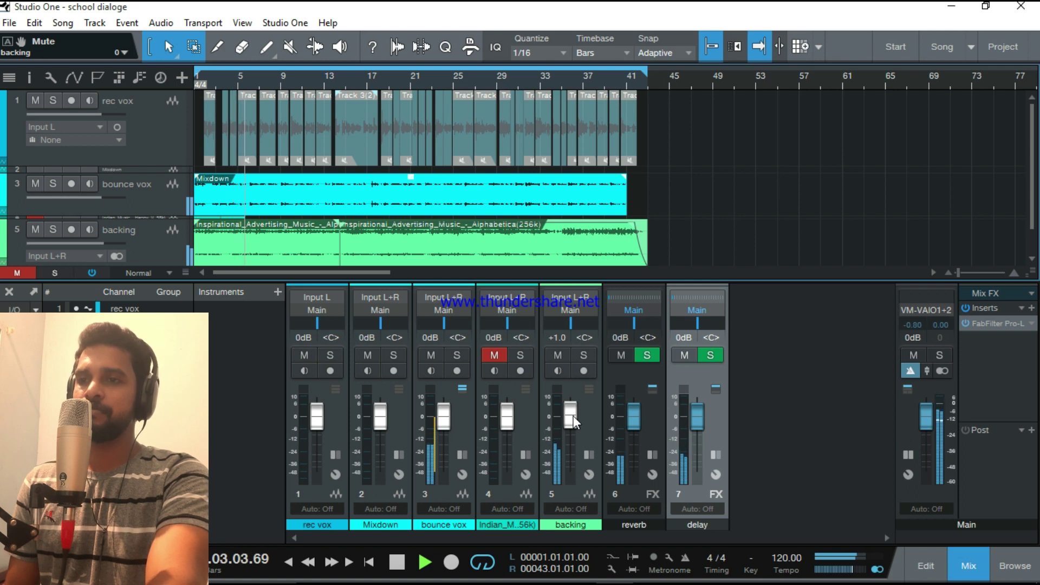
key("space")
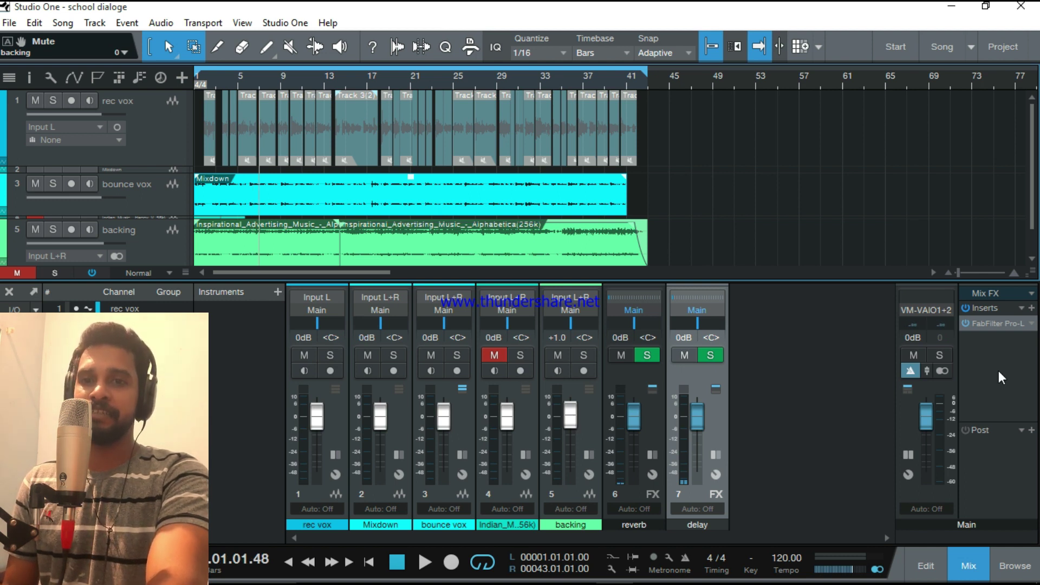
Step: Open FabFilter Pro-L on the Main channel, compare the mix with the limiter bypassed and active during playback, and close its window
left_click(995, 323)
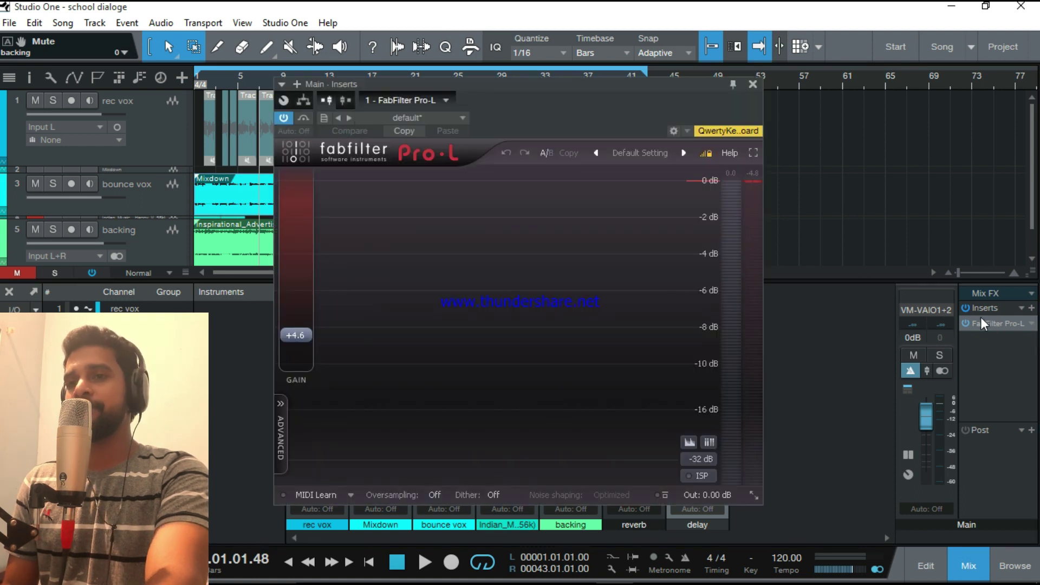
mouse_move(303, 336)
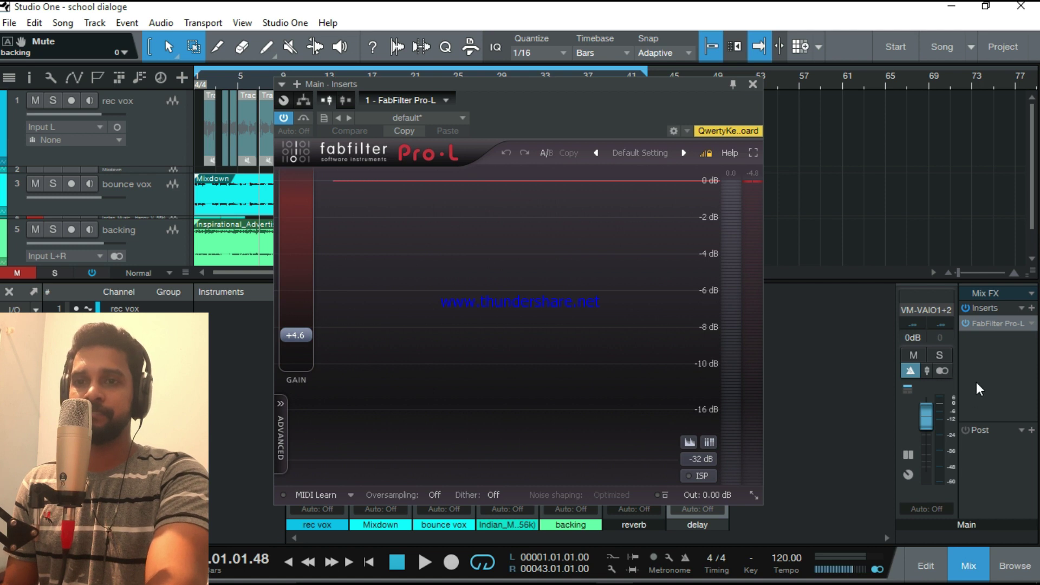
key("space")
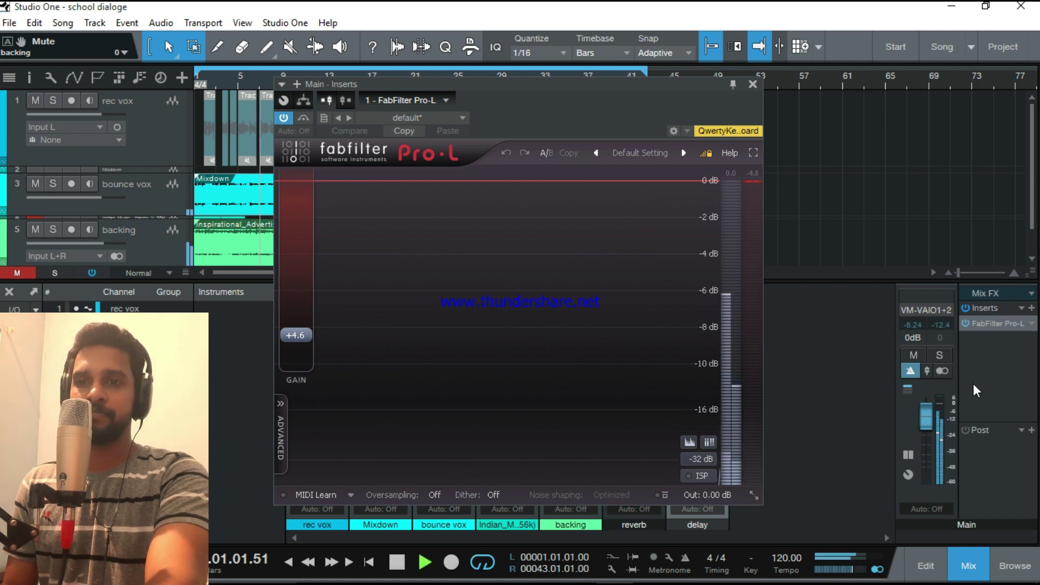
left_click(966, 323)
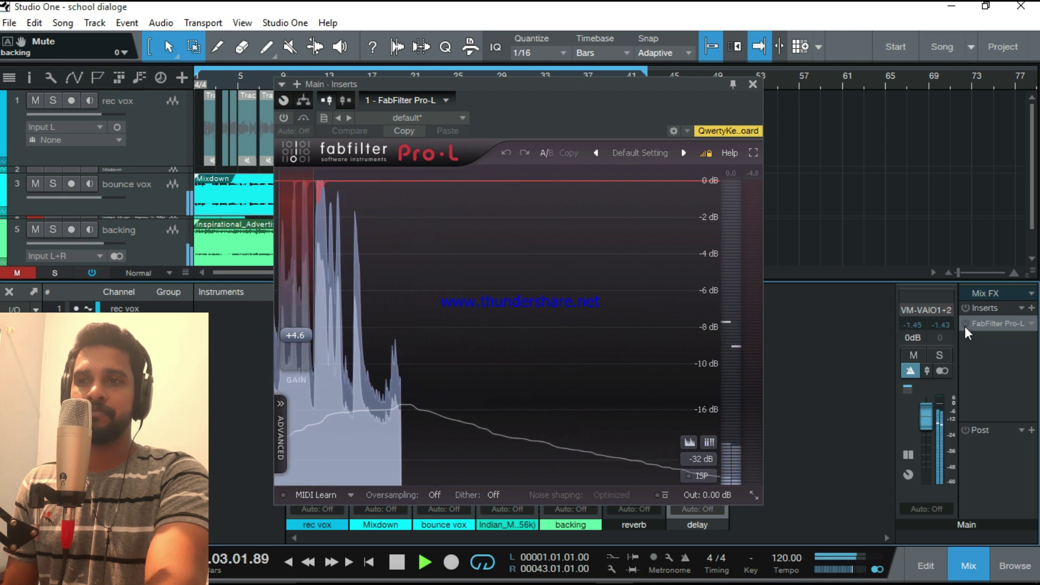
left_click(965, 325)
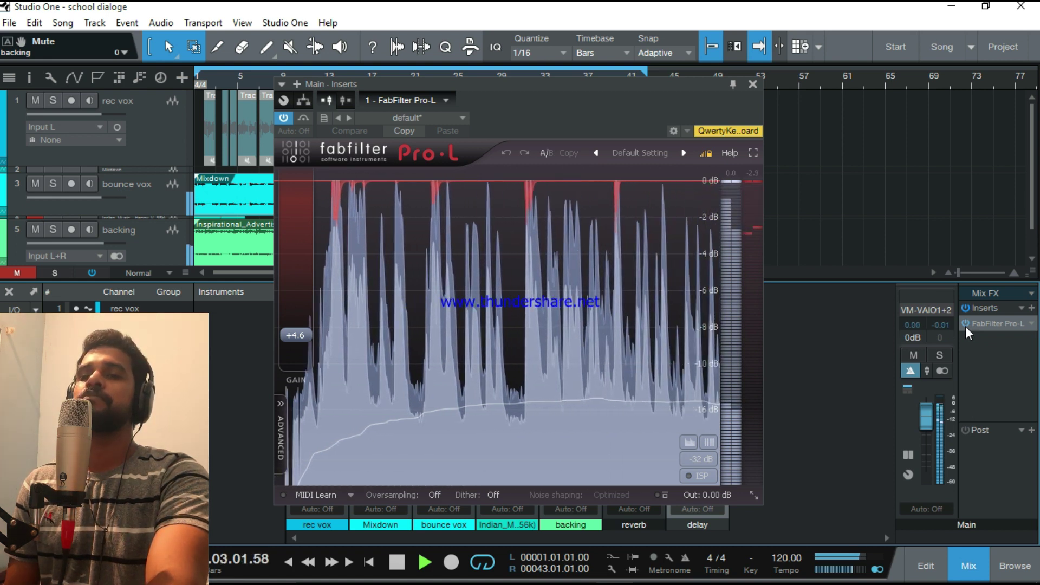
key("space")
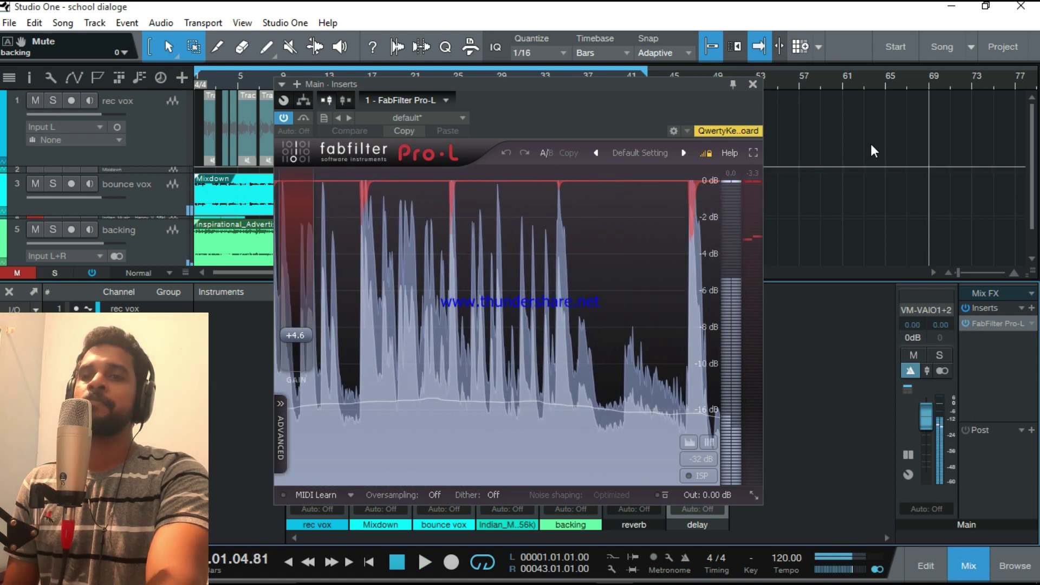
left_click(754, 81)
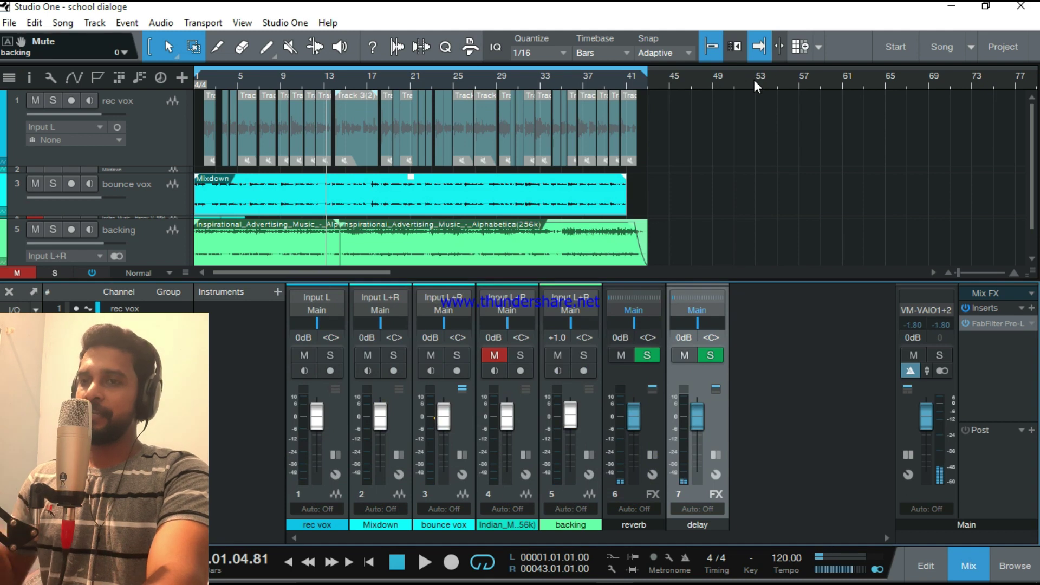